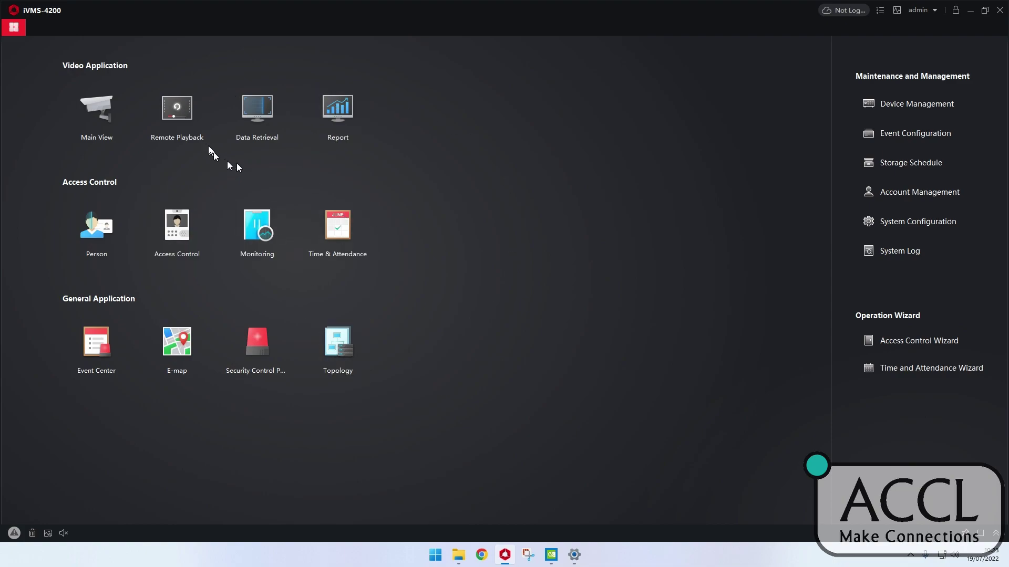
# Step: Open the Remote Playback module under Video Application on the home screen
pyautogui.click(181, 121)
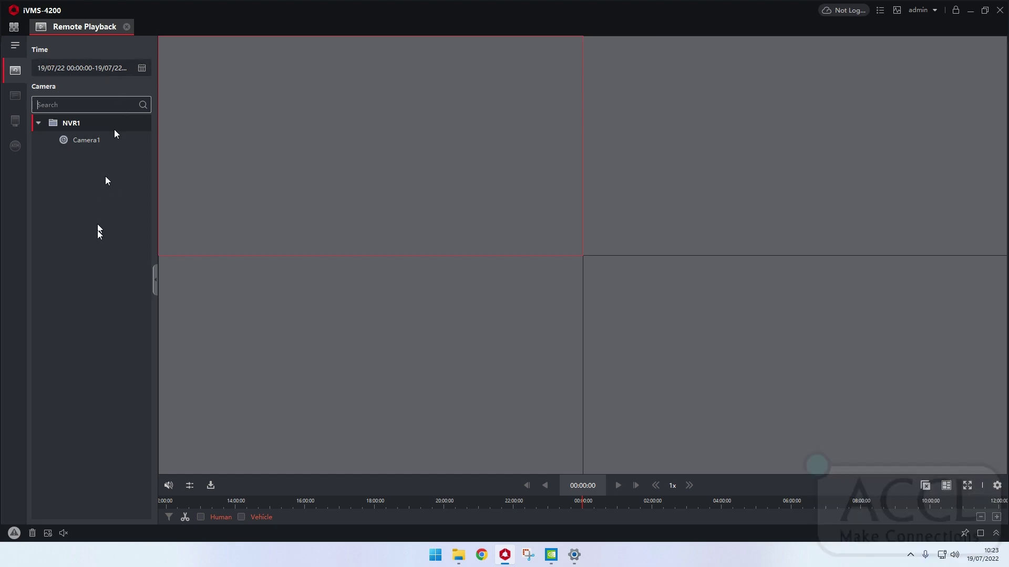
# Step: Switch to the 1-window layout and play Camera1's 19/07/2022 recording in it
pyautogui.click(947, 485)
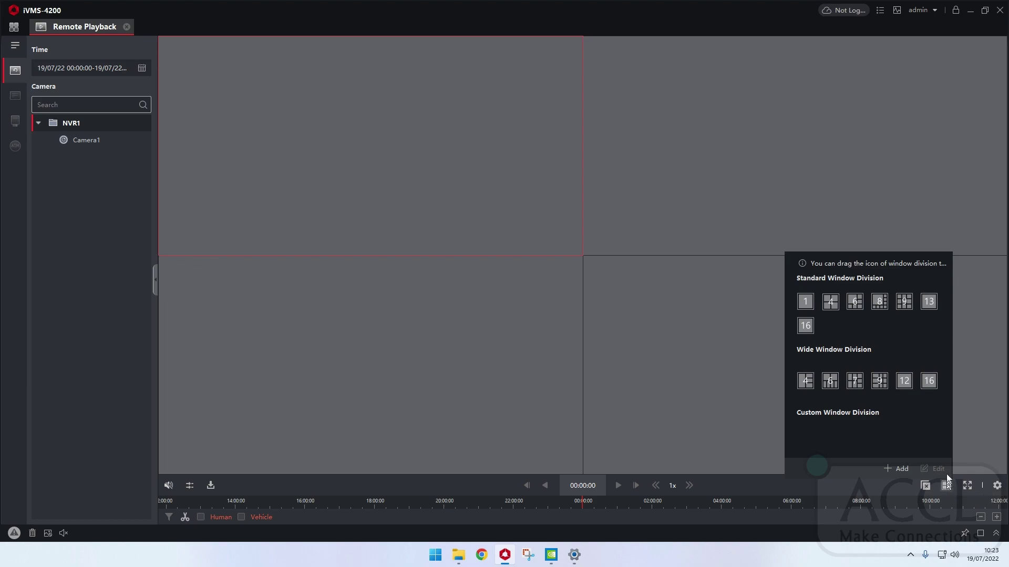
pyautogui.click(806, 302)
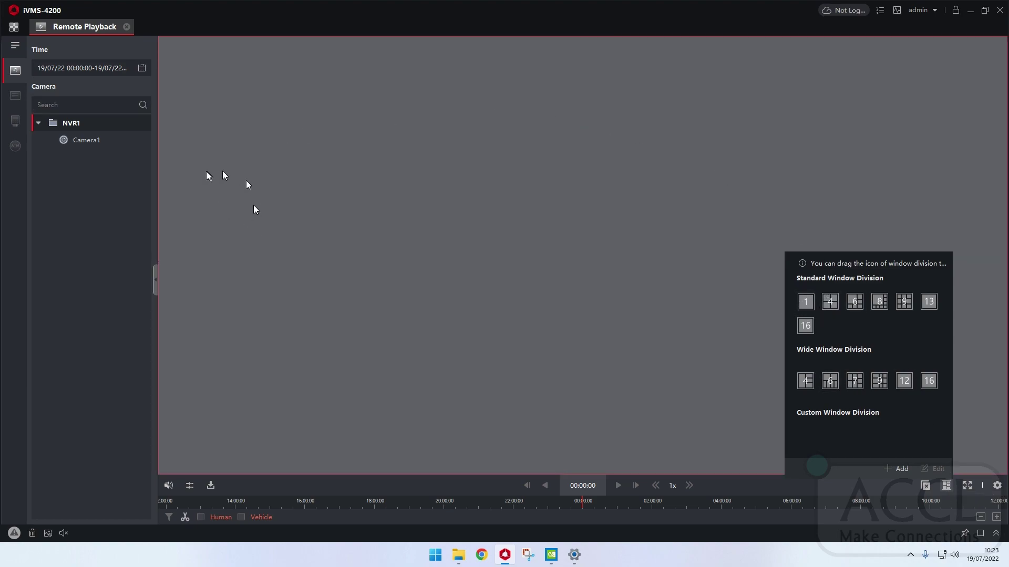
pyautogui.moveTo(84, 140)
pyautogui.mouseDown()
pyautogui.moveTo(313, 211)
pyautogui.moveTo(410, 219)
pyautogui.mouseUp()
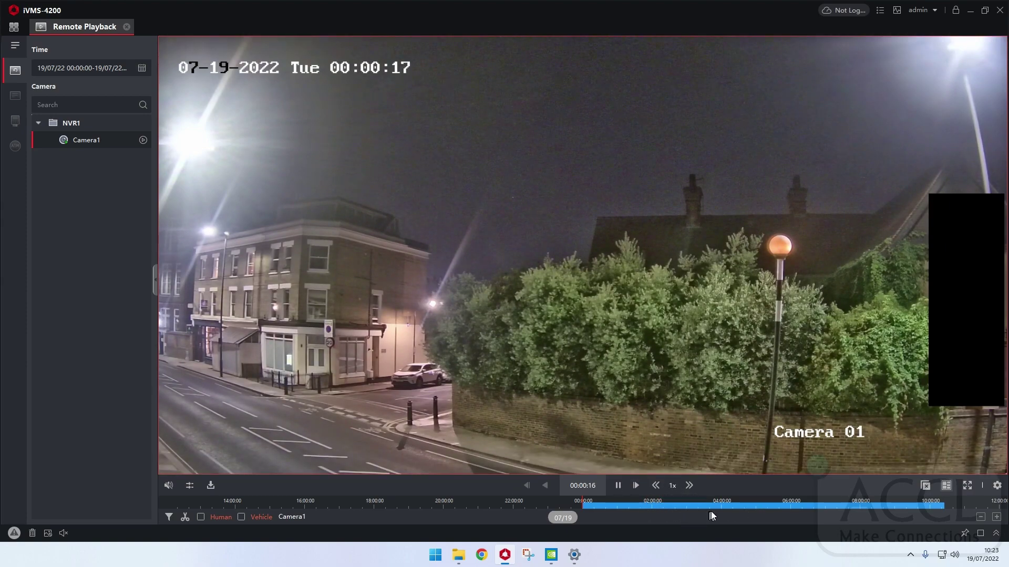
# Step: Seek Camera1 playback to about 04:00 and mark Human events on the timeline
pyautogui.moveTo(737, 507); pyautogui.dragTo(598, 513)
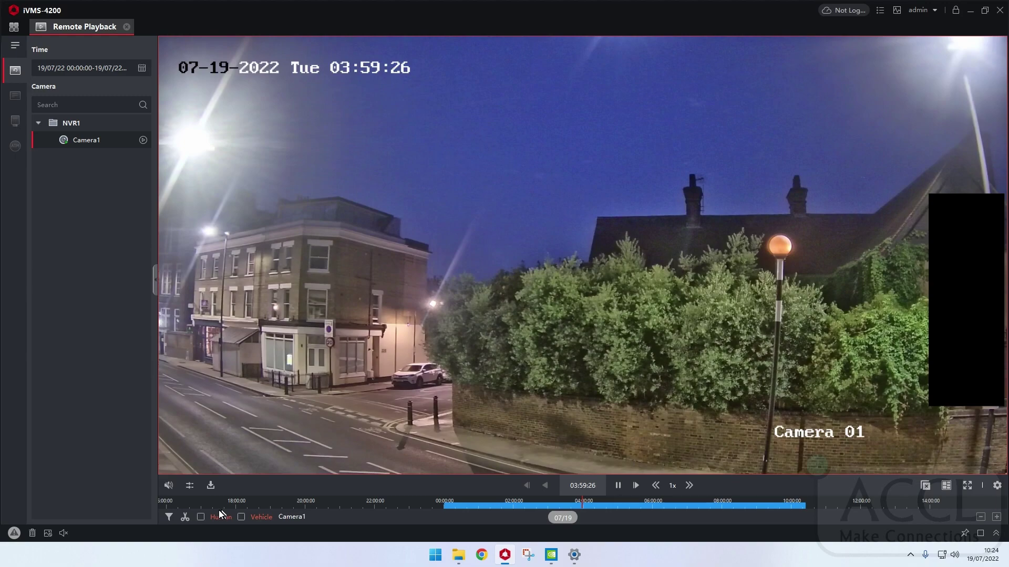
pyautogui.click(201, 516)
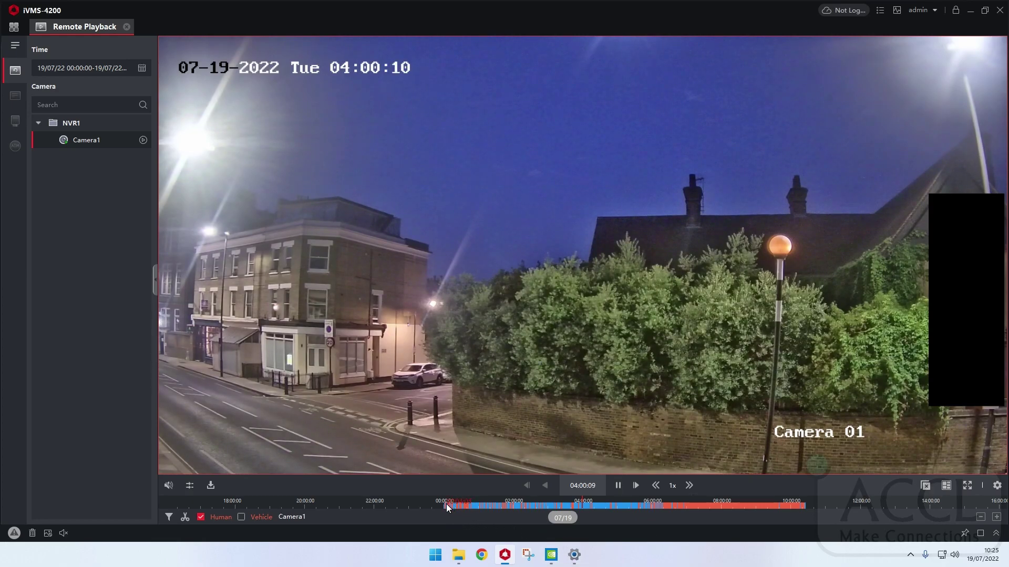
# Step: Zoom the timeline in three levels to 10-minute detail
pyautogui.click(997, 518)
pyautogui.click(997, 518)
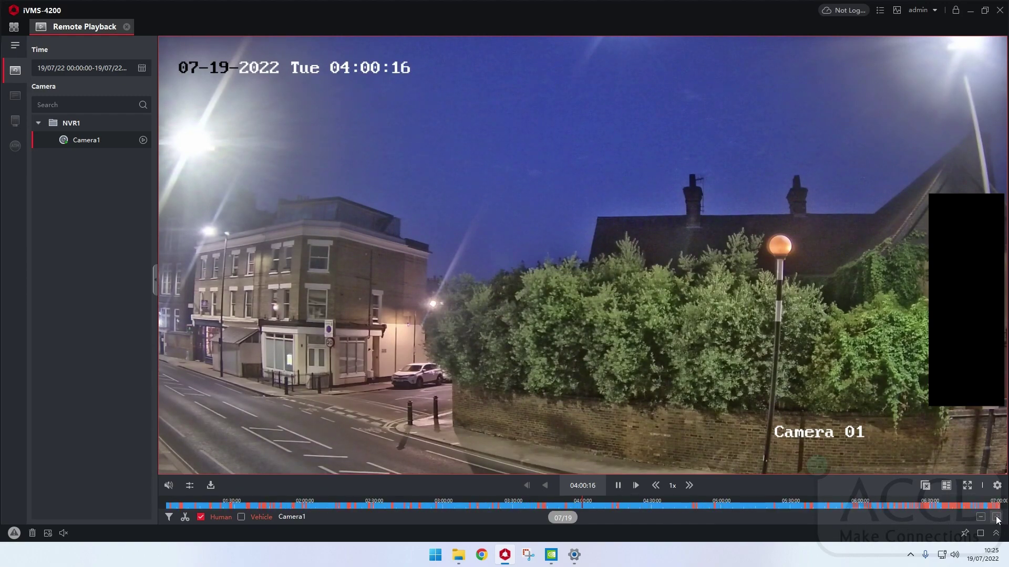
pyautogui.click(997, 518)
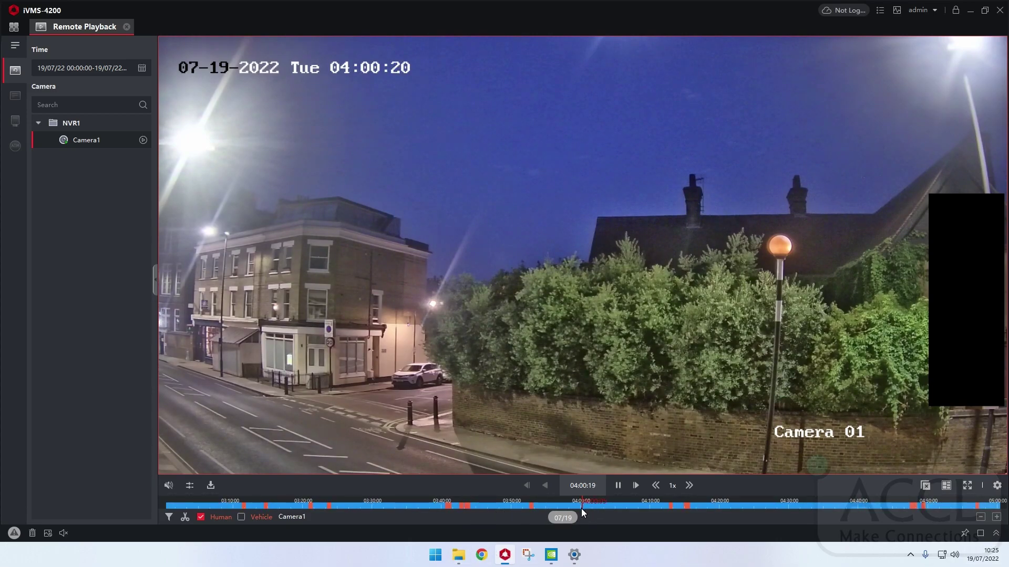
# Step: Scrub Camera1 playback forward to about 04:15, where a rider crosses the road
pyautogui.moveTo(626, 472)
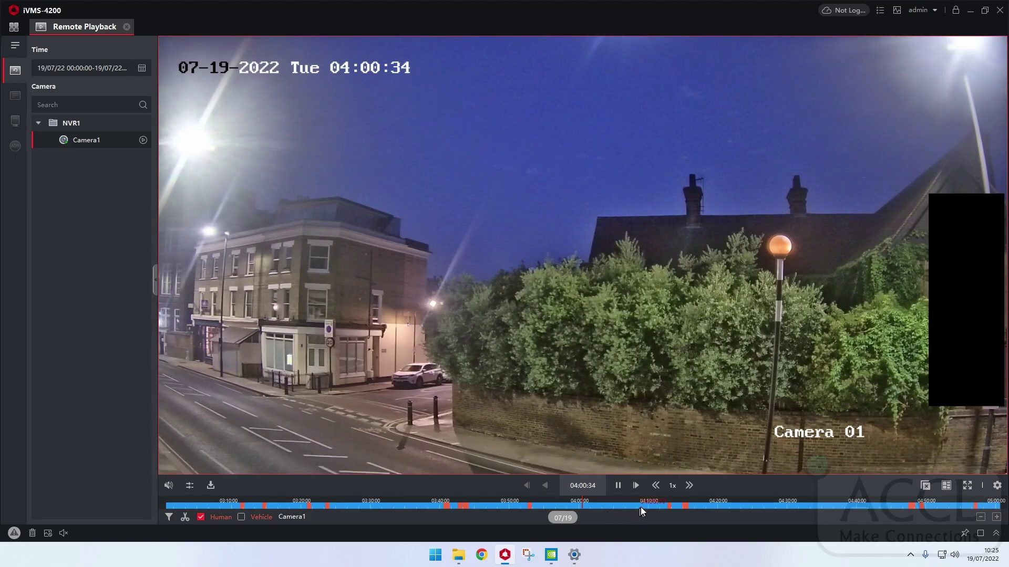
pyautogui.moveTo(642, 507); pyautogui.dragTo(560, 503)
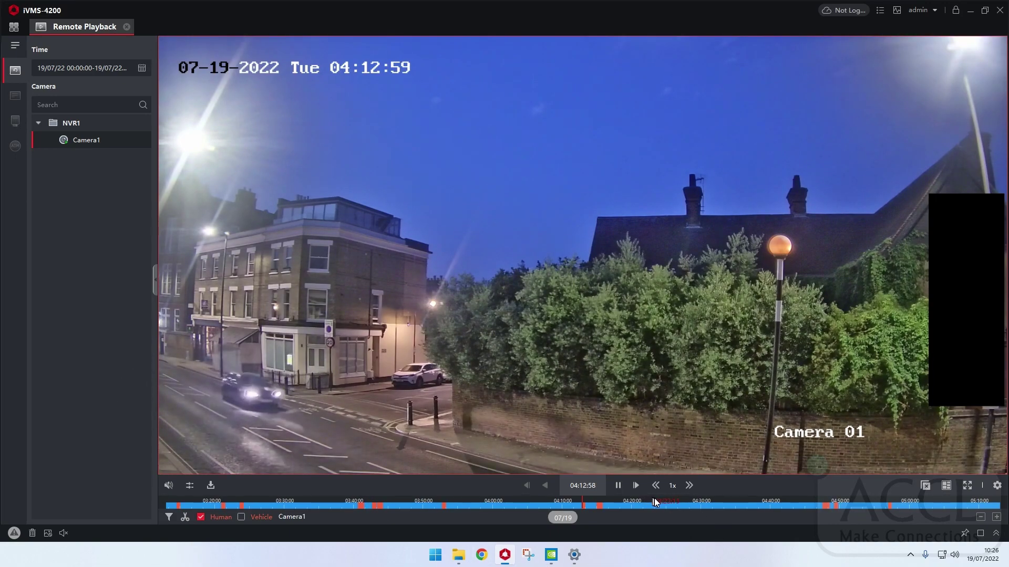
pyautogui.moveTo(654, 503); pyautogui.dragTo(650, 510)
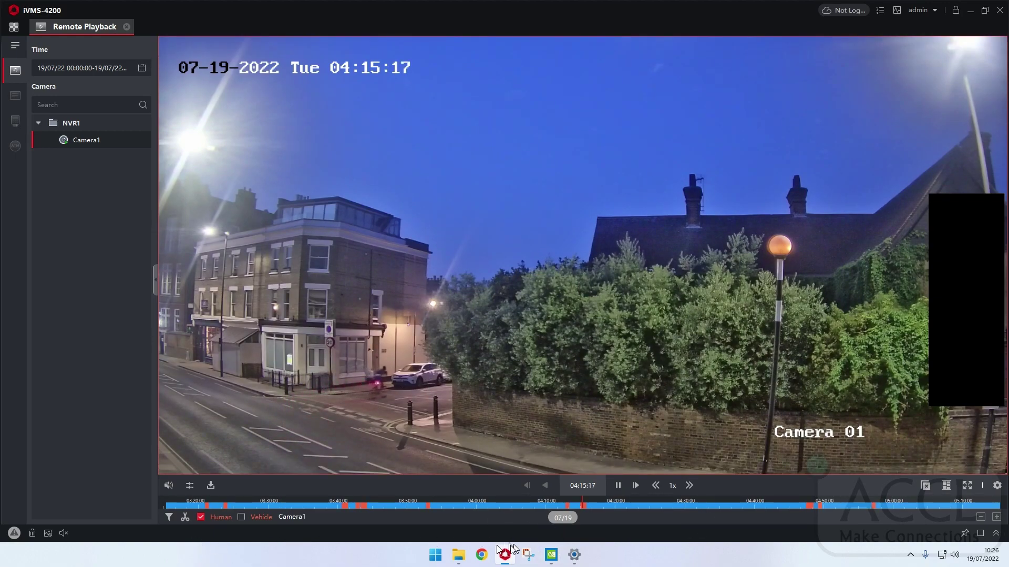
# Step: Mark Vehicle events instead of Human events and rewind playback to about 04:03
pyautogui.click(242, 518)
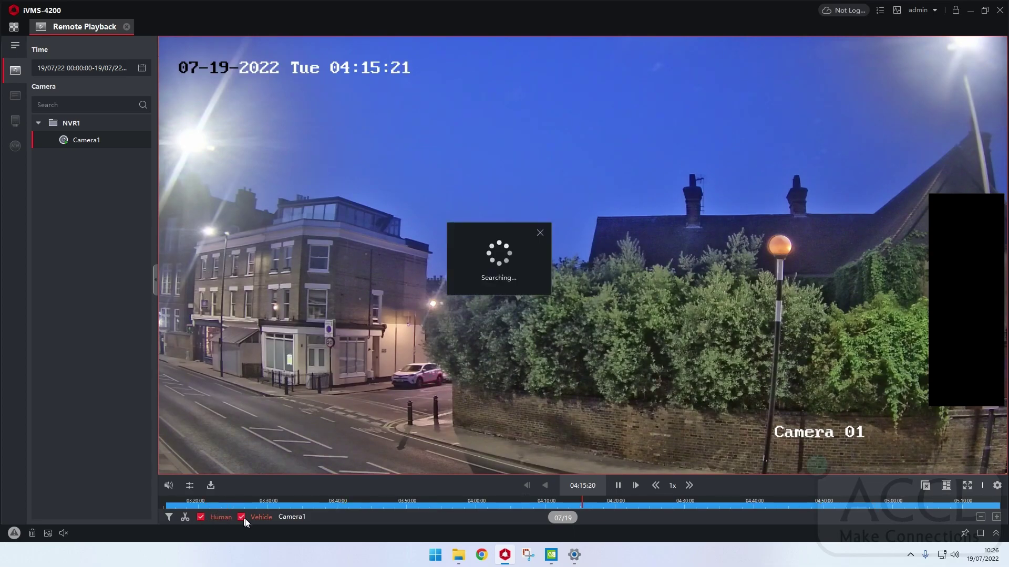
pyautogui.click(204, 518)
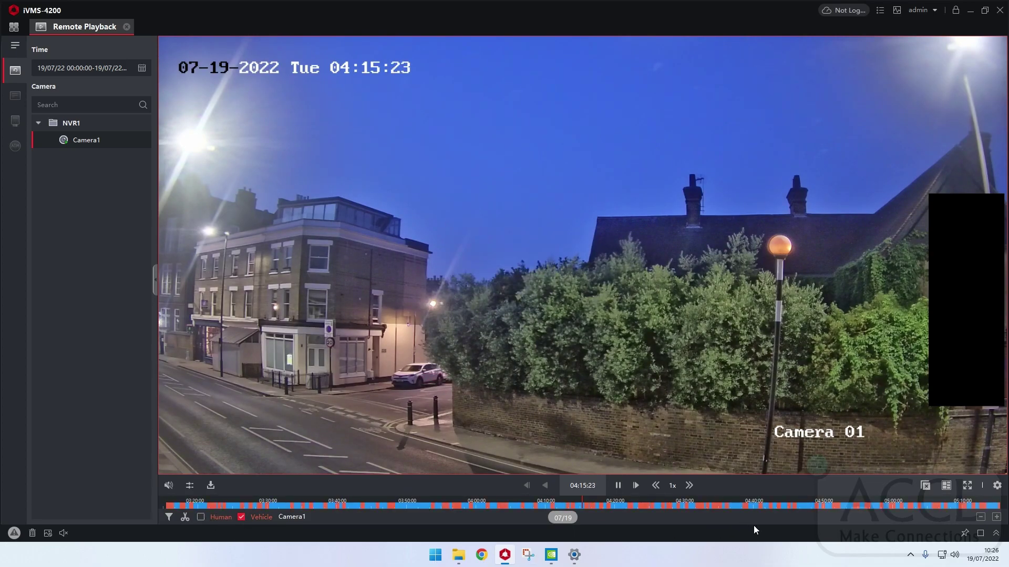
pyautogui.moveTo(649, 507); pyautogui.dragTo(733, 503)
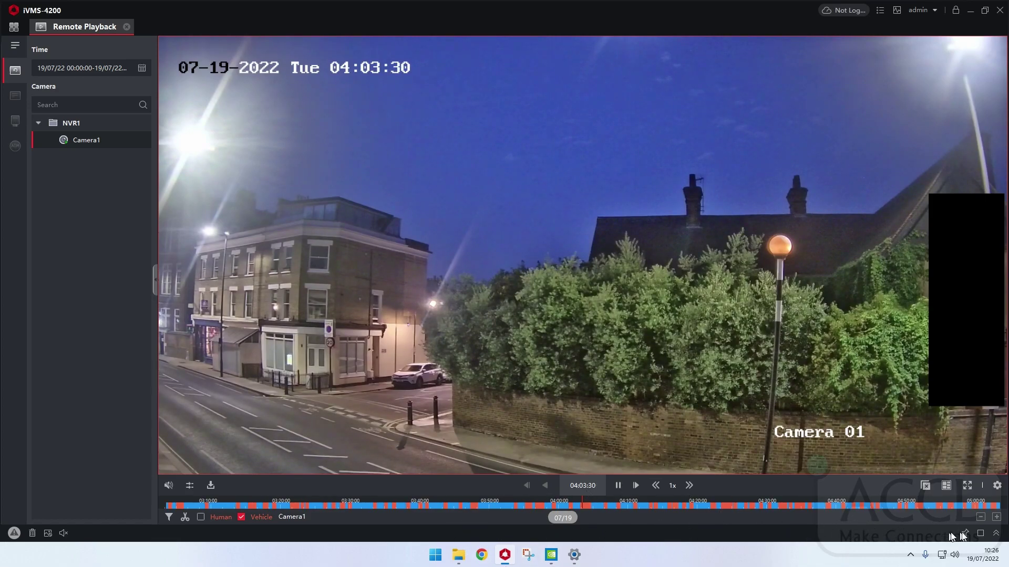
# Step: Zoom the timeline out, seek to about 07:28, then zoom to 2-hour ticks
pyautogui.click(981, 517)
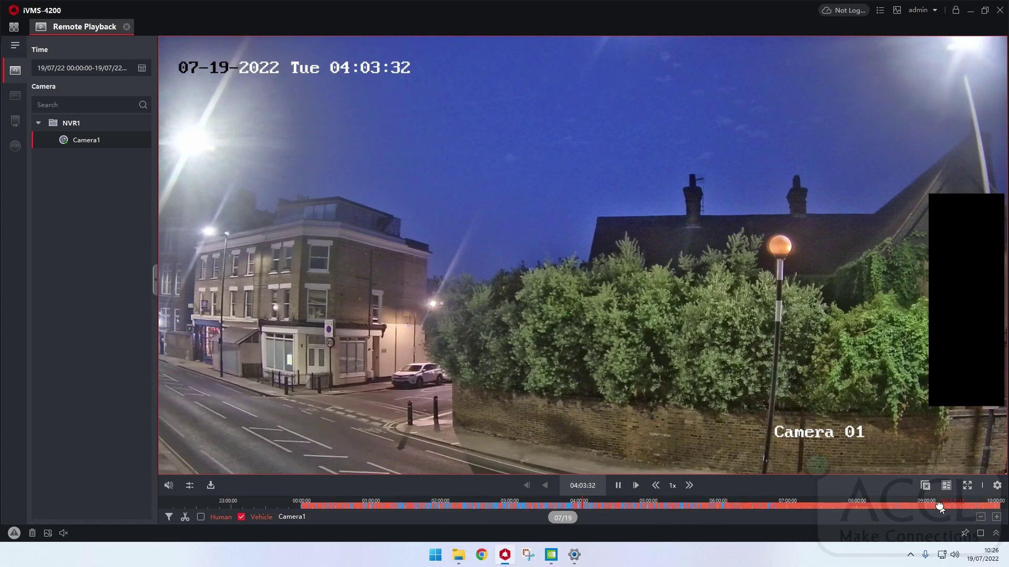
pyautogui.moveTo(940, 506); pyautogui.dragTo(704, 507)
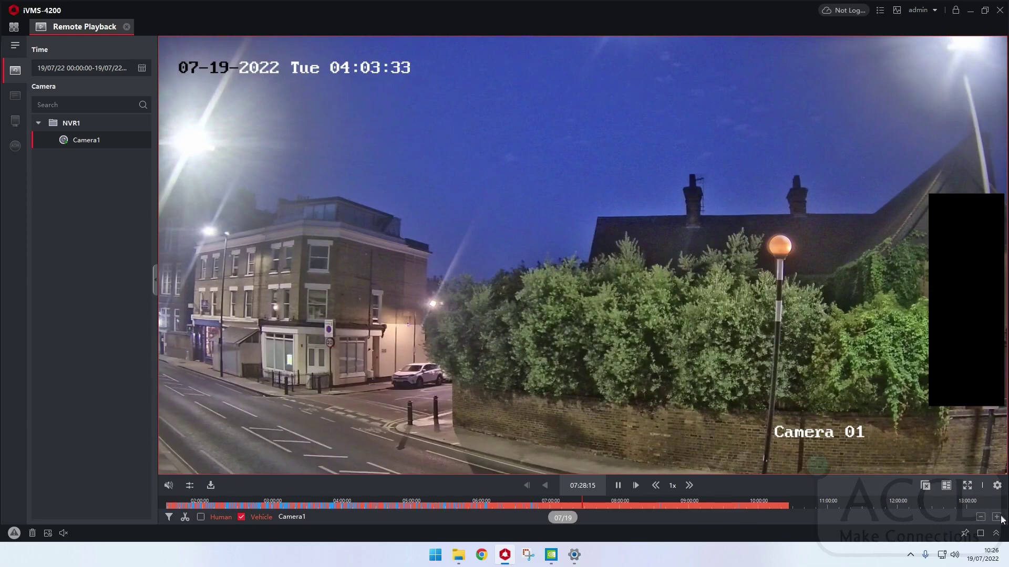
pyautogui.click(1000, 518)
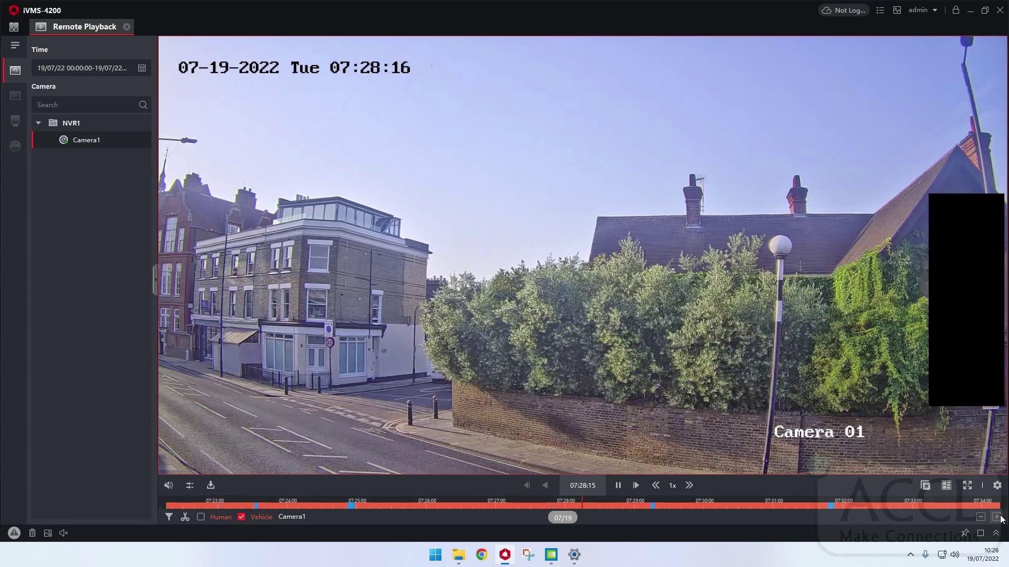
pyautogui.moveTo(310, 434)
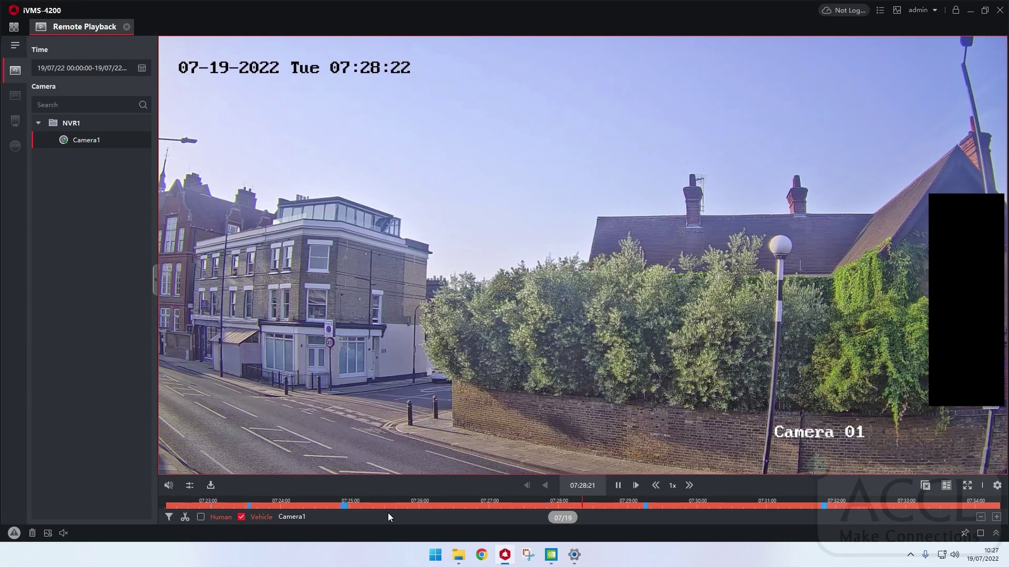
pyautogui.moveTo(281, 383)
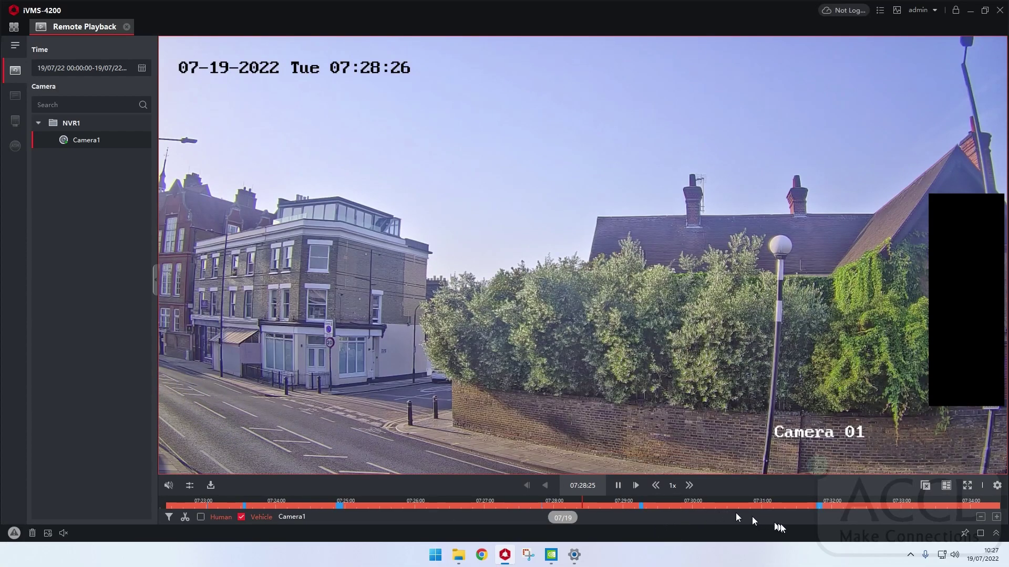
pyautogui.click(981, 517)
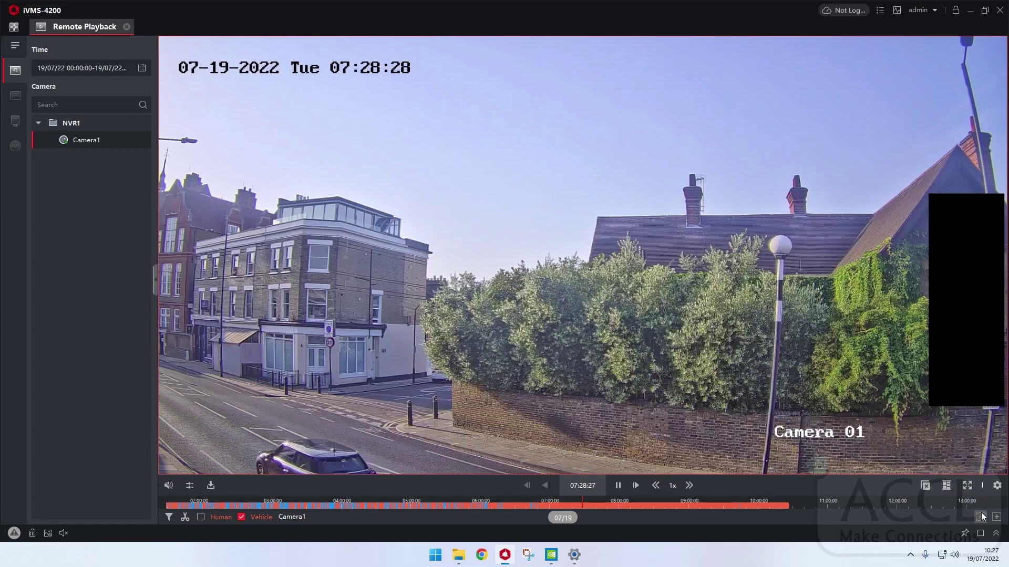
# Step: Turn off Vehicle event marking and seek playback back to about 05:26
pyautogui.click(241, 517)
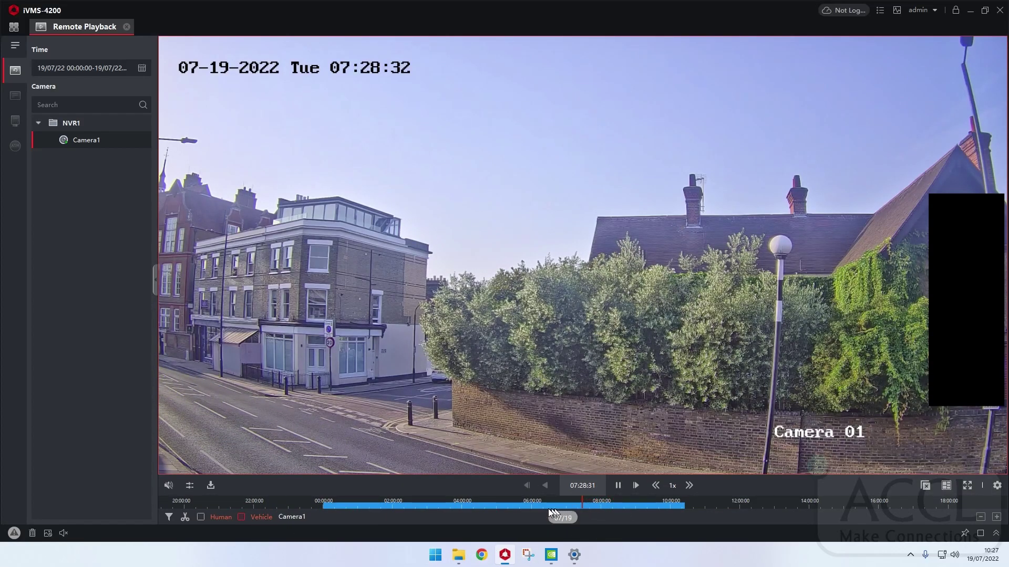
pyautogui.moveTo(546, 510); pyautogui.dragTo(622, 515)
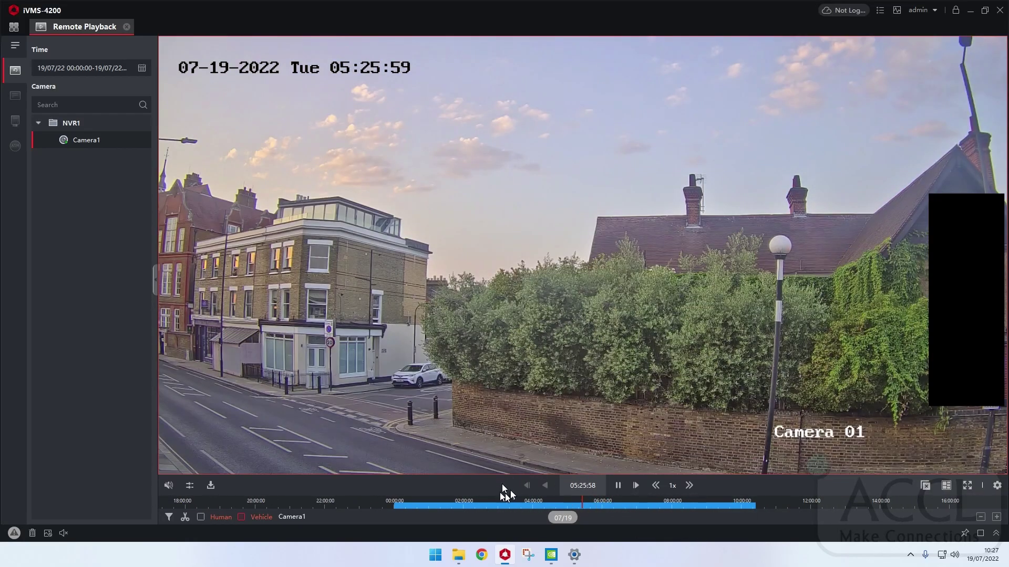
pyautogui.moveTo(508, 399)
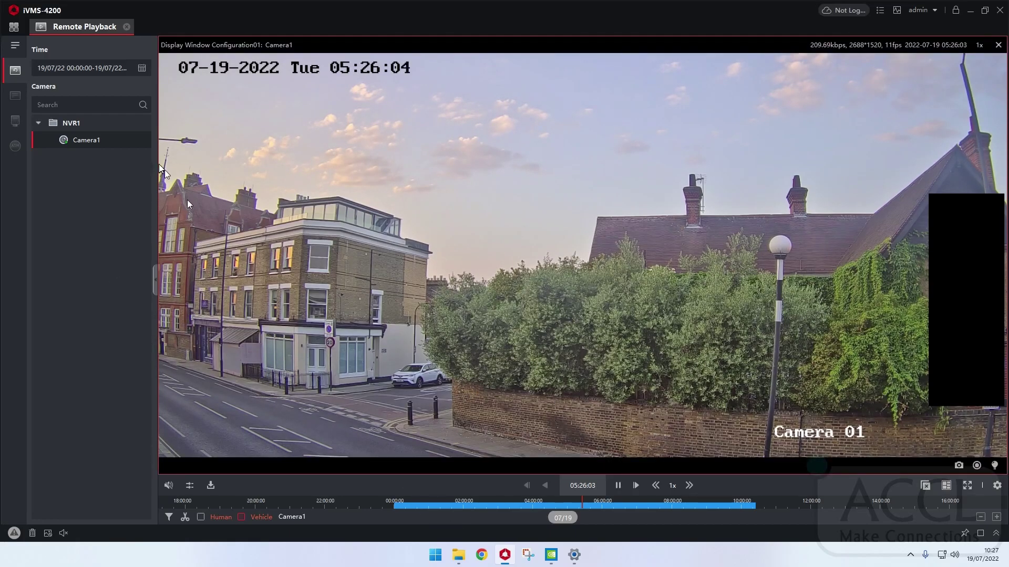
# Step: Set the playback search range to 17/07/22 through 18/07/22 in the date picker
pyautogui.click(142, 69)
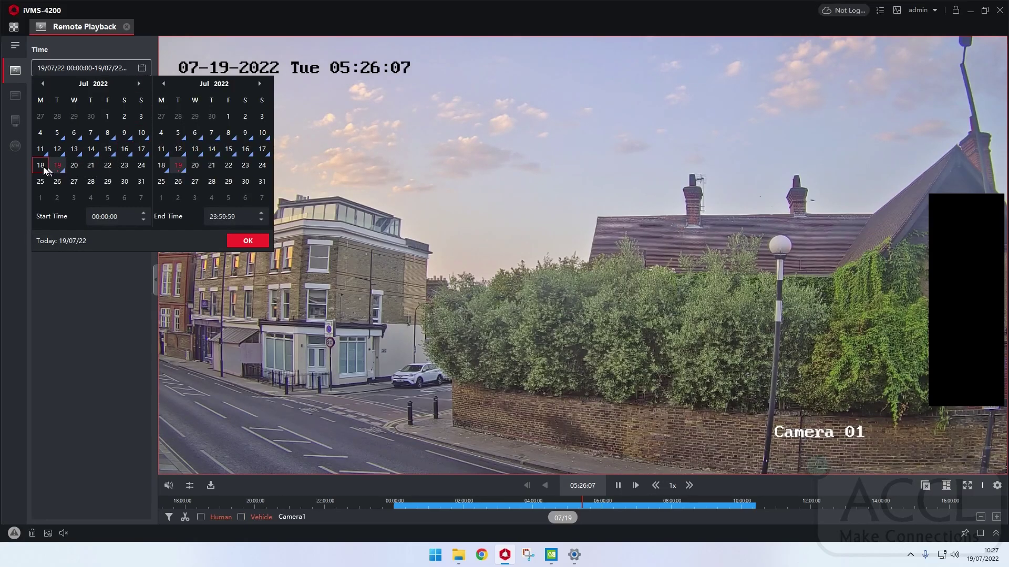
pyautogui.click(145, 153)
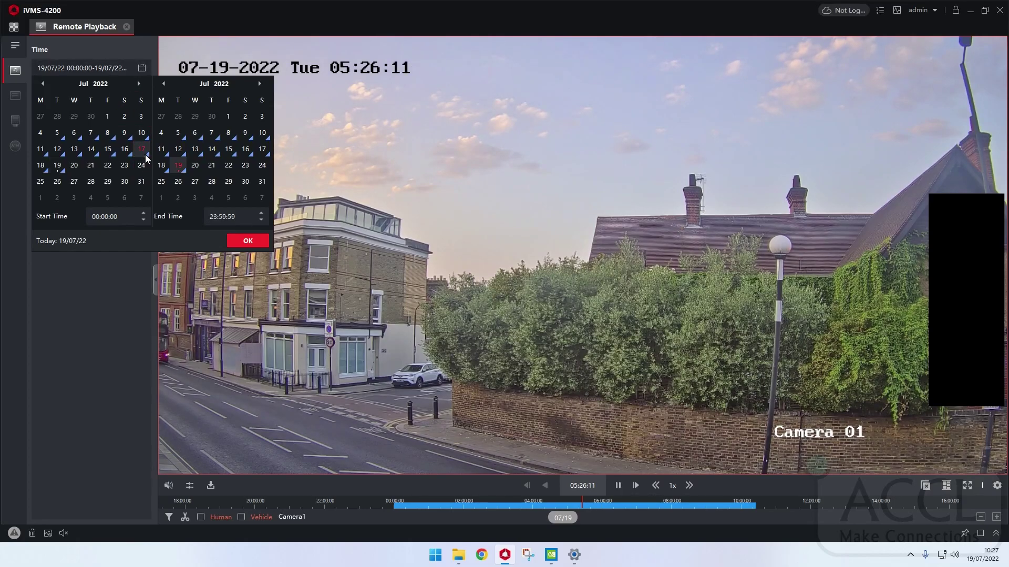
pyautogui.click(162, 166)
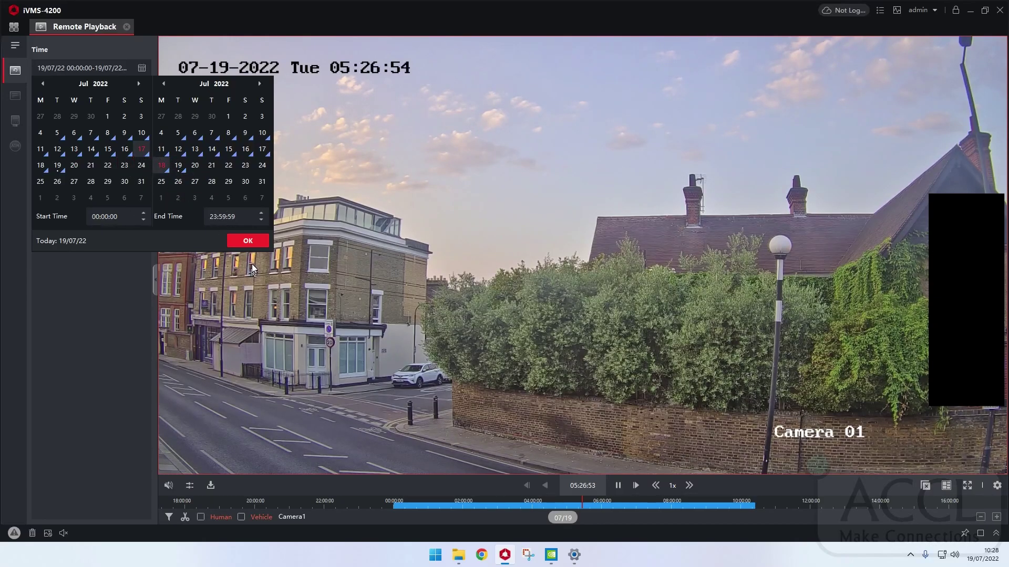
pyautogui.click(254, 244)
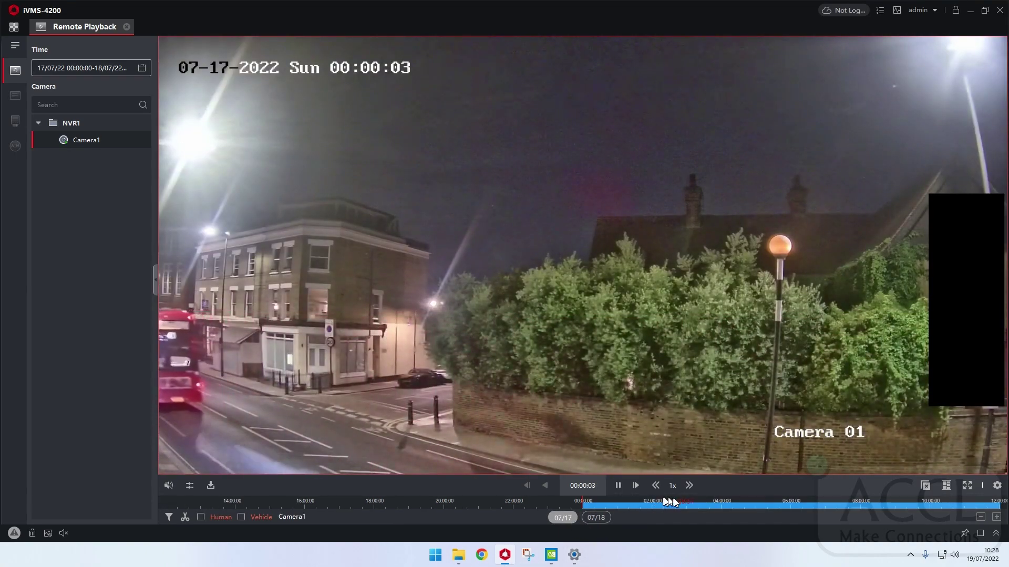
# Step: Scrub Camera1's 17 July footage forward through the day to about 19:53 in the evening
pyautogui.moveTo(729, 508); pyautogui.dragTo(647, 508)
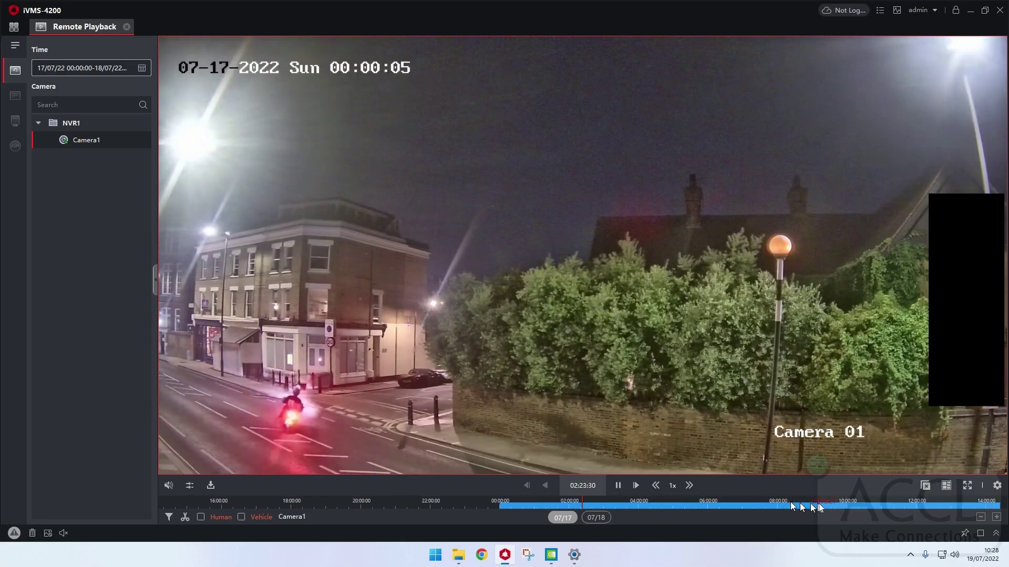
pyautogui.moveTo(827, 507); pyautogui.dragTo(710, 507)
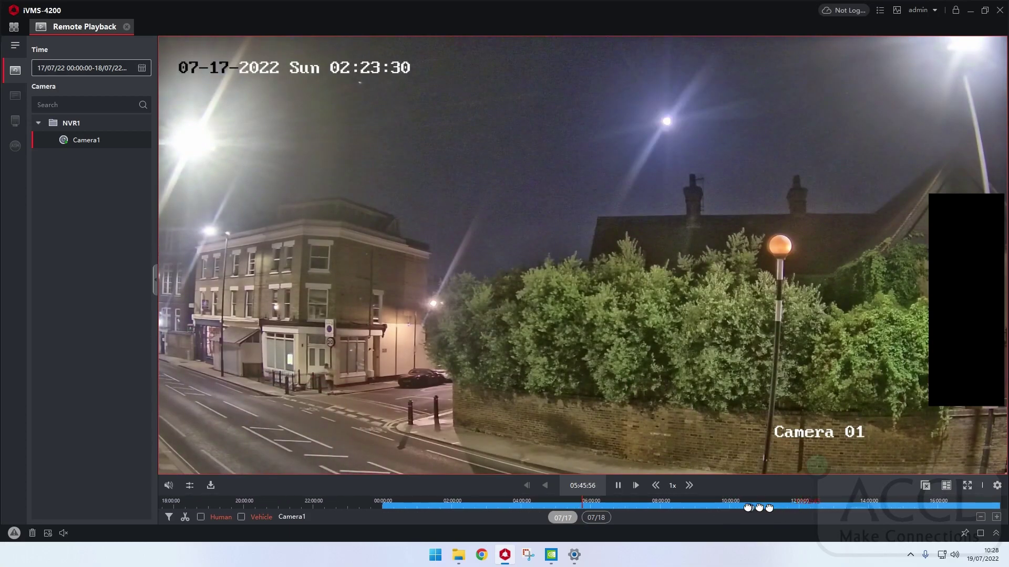
pyautogui.moveTo(940, 507); pyautogui.dragTo(677, 508)
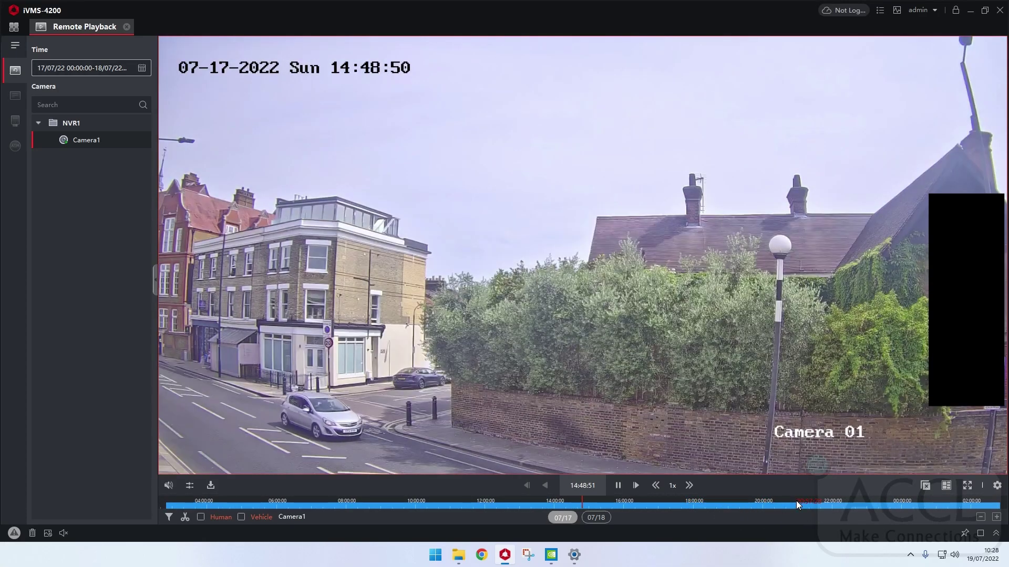
pyautogui.moveTo(793, 507); pyautogui.dragTo(666, 510)
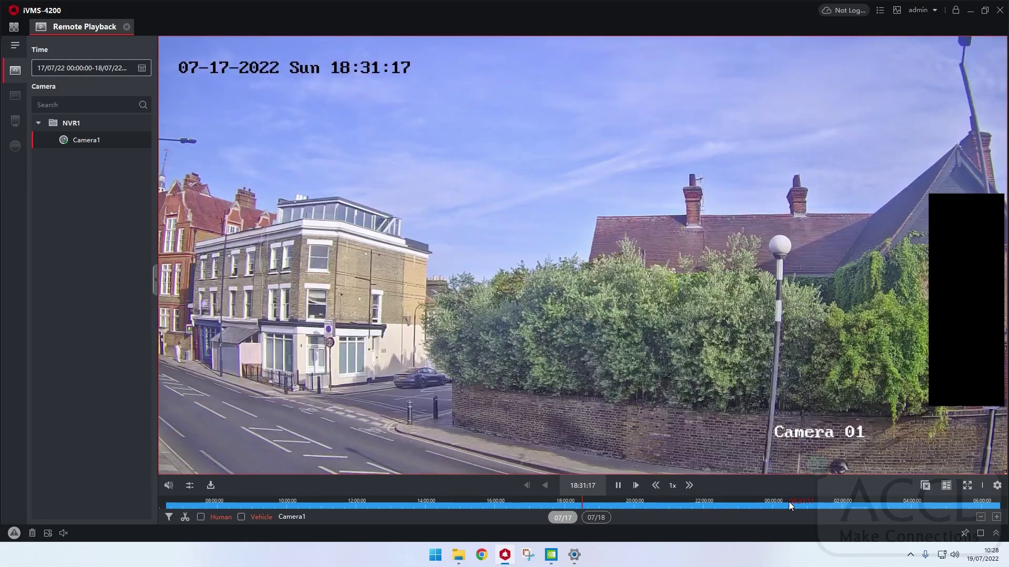
pyautogui.moveTo(680, 505); pyautogui.dragTo(615, 507)
pyautogui.click(996, 518)
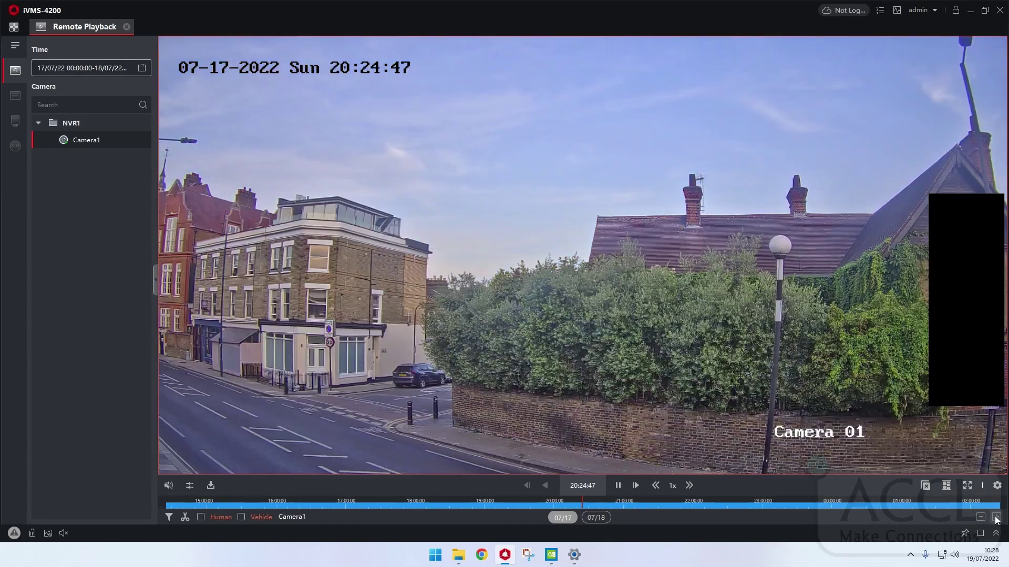
pyautogui.click(979, 517)
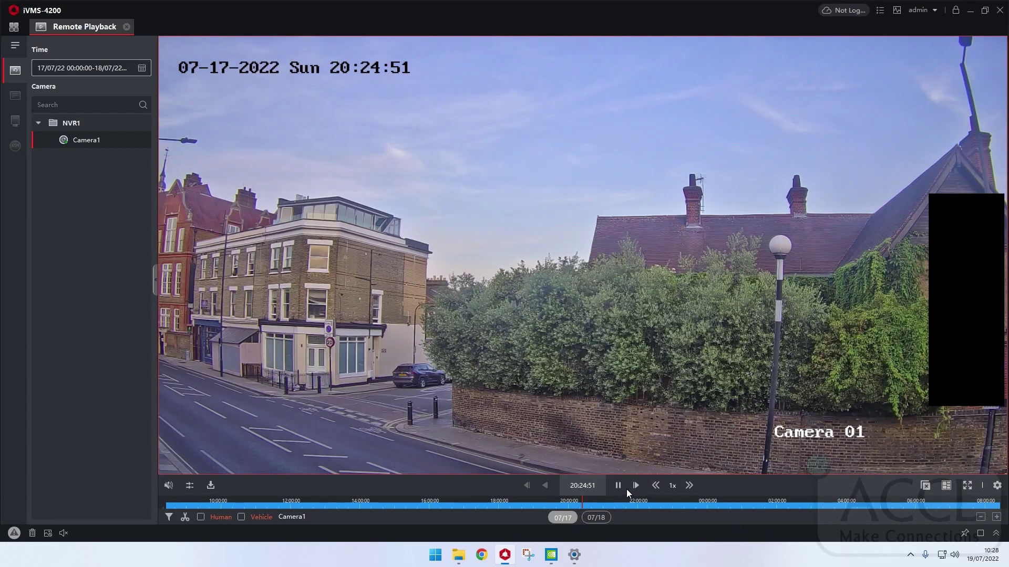
pyautogui.moveTo(642, 505); pyautogui.dragTo(663, 503)
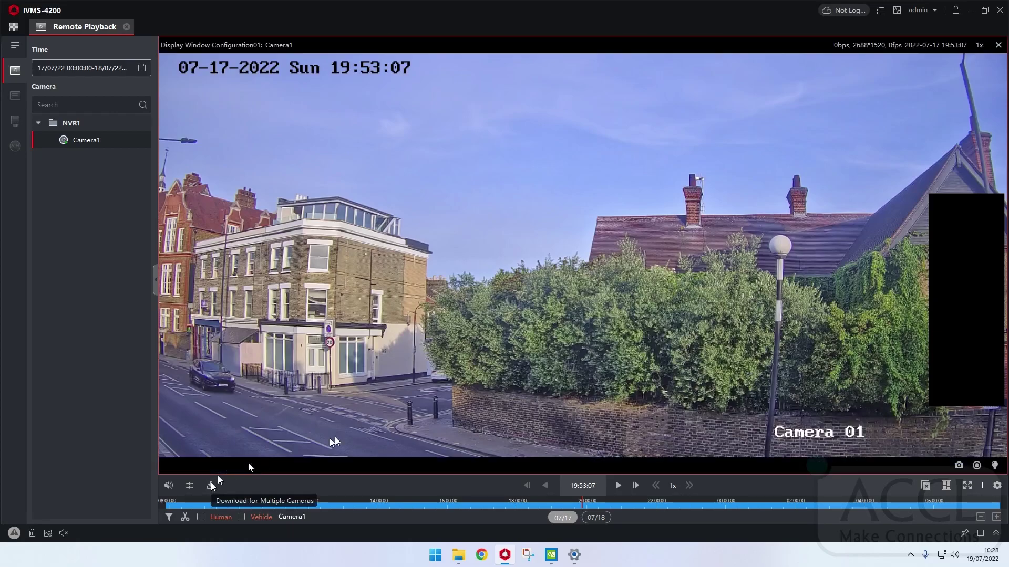
# Step: Open the Download dialog from the video's context menu and set the end date to 17/07/22
pyautogui.rightClick(395, 226)
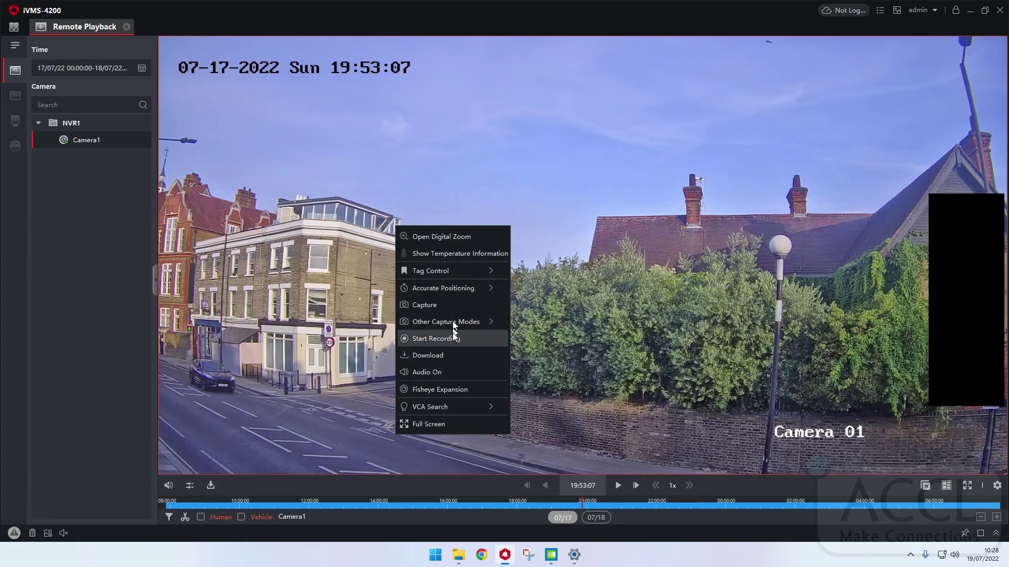
pyautogui.click(449, 353)
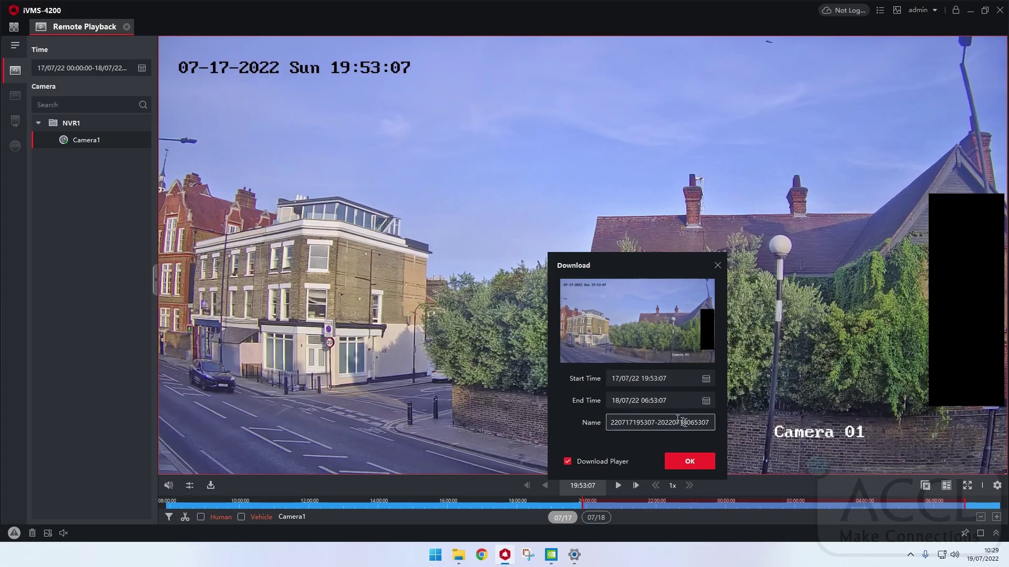
pyautogui.click(706, 403)
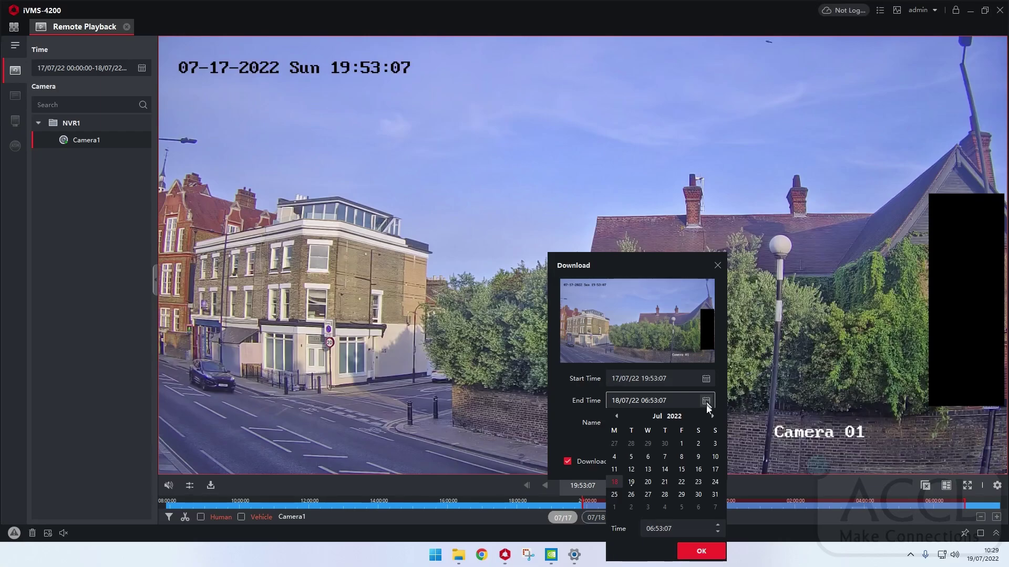
pyautogui.click(713, 469)
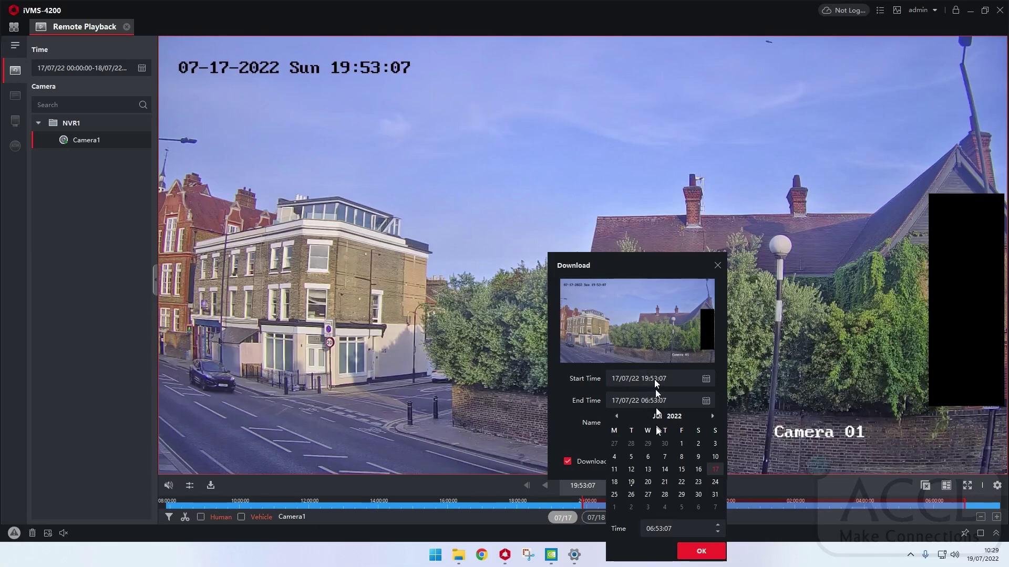
# Step: Set the clip's end time to 20:00:00 and confirm it
pyautogui.click(653, 532)
pyautogui.write('20')
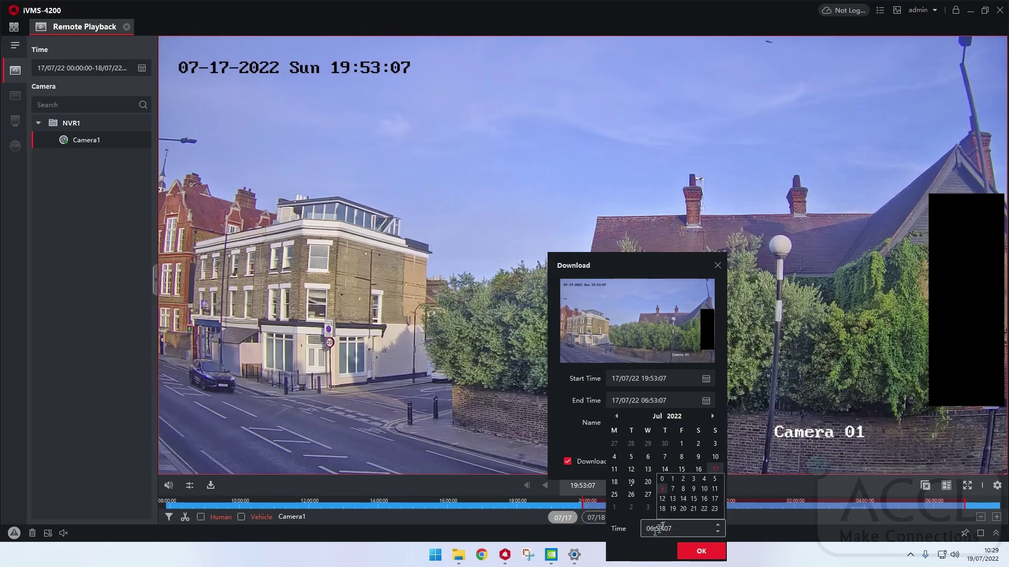
pyautogui.click(662, 531)
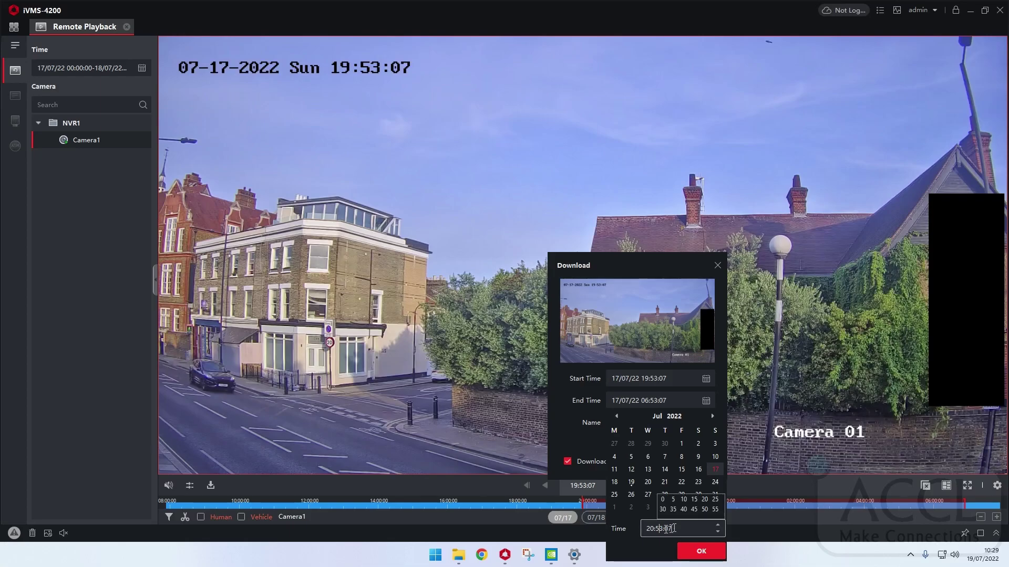
pyautogui.click(663, 500)
pyautogui.click(663, 501)
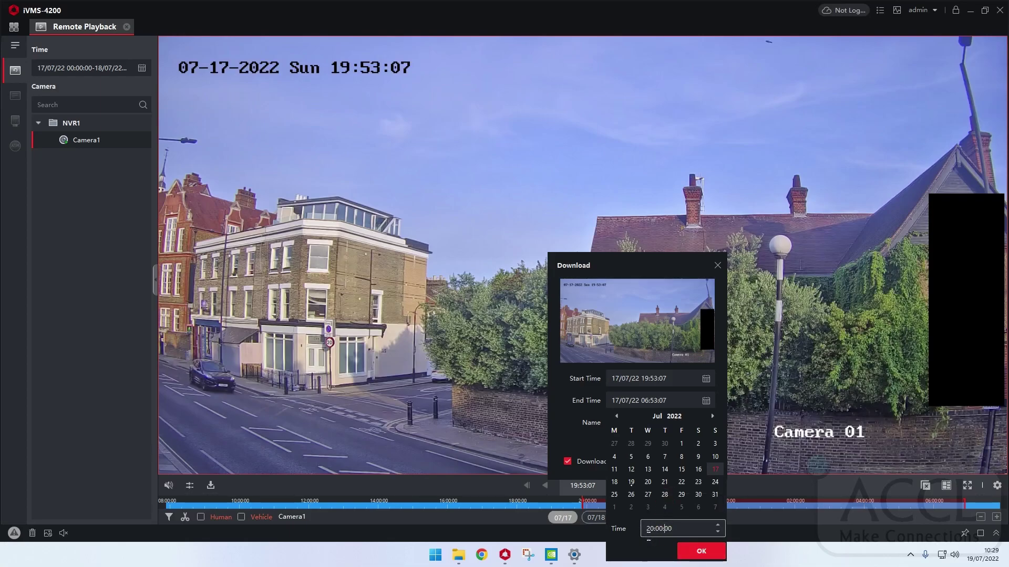
pyautogui.click(718, 527)
pyautogui.doubleClick(717, 532)
pyautogui.click(717, 554)
pyautogui.click(609, 401)
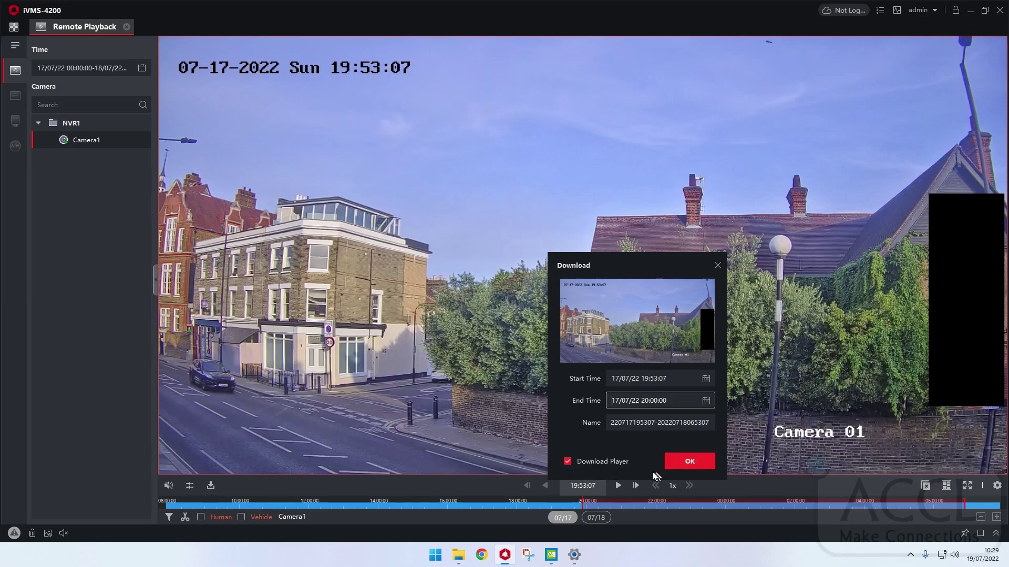
# Step: Start downloading the 19:53:07–20:00:00 Camera1 clip
pyautogui.click(678, 462)
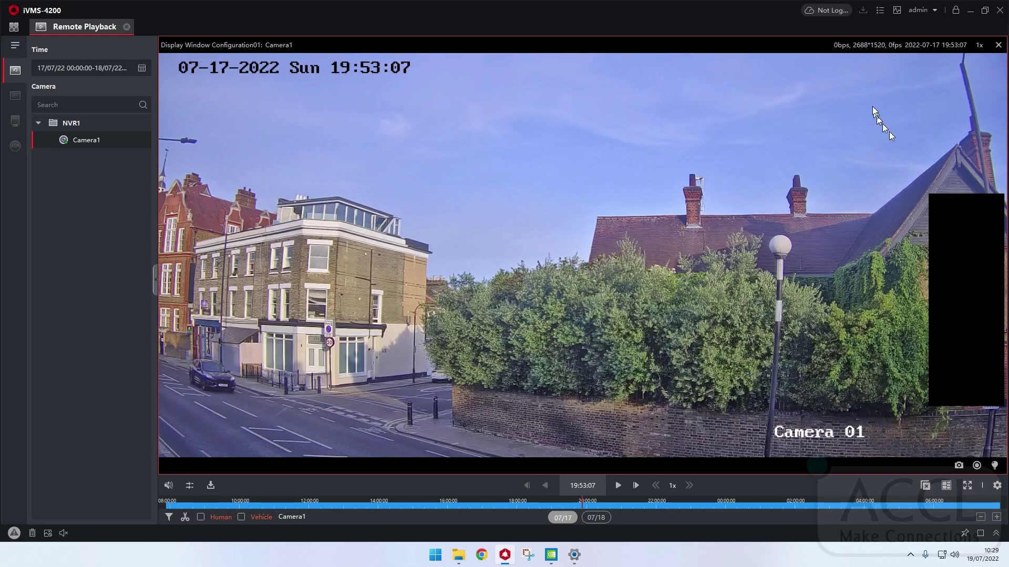
pyautogui.moveTo(867, 10)
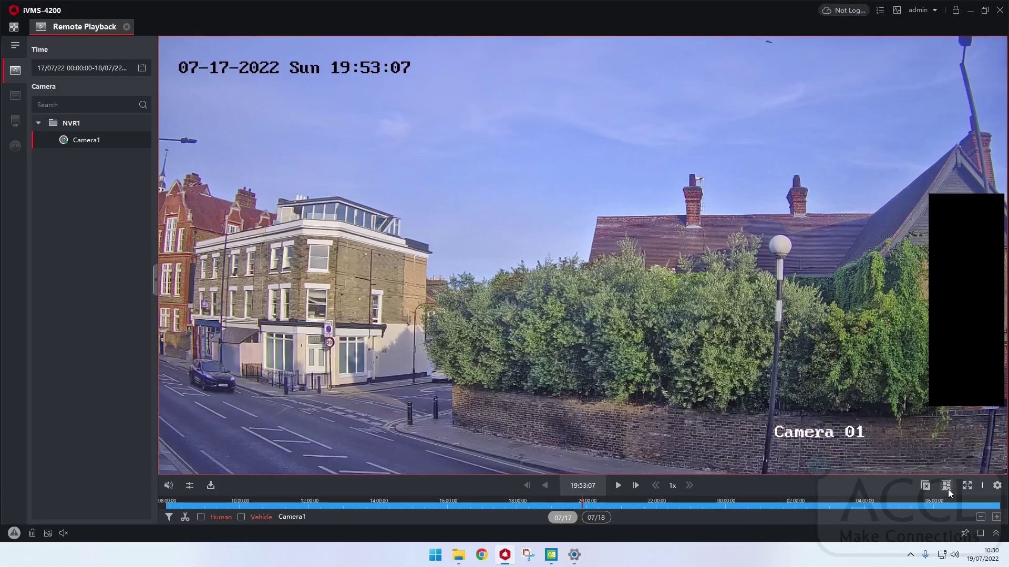
pyautogui.moveTo(581, 361)
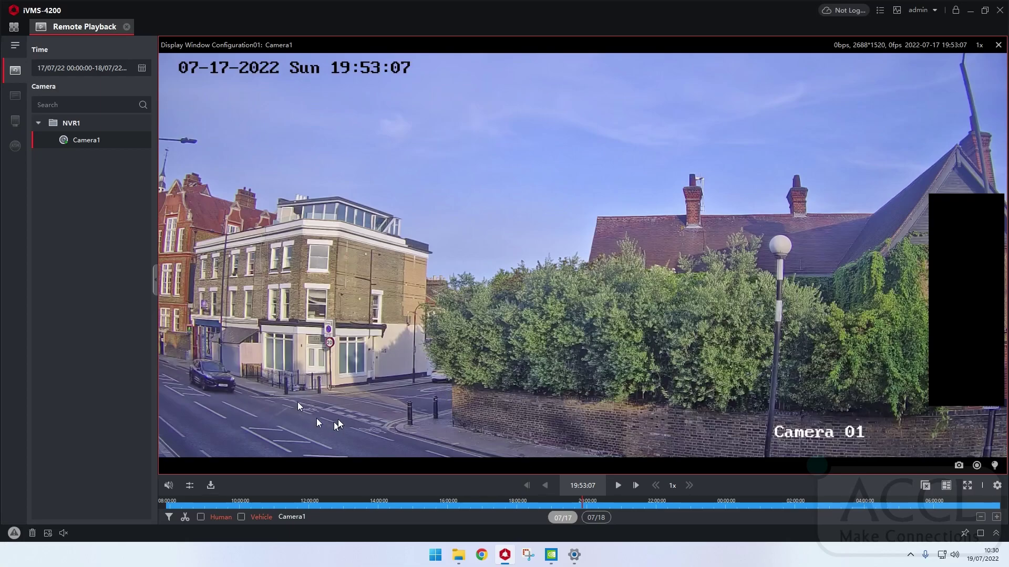
pyautogui.click(210, 485)
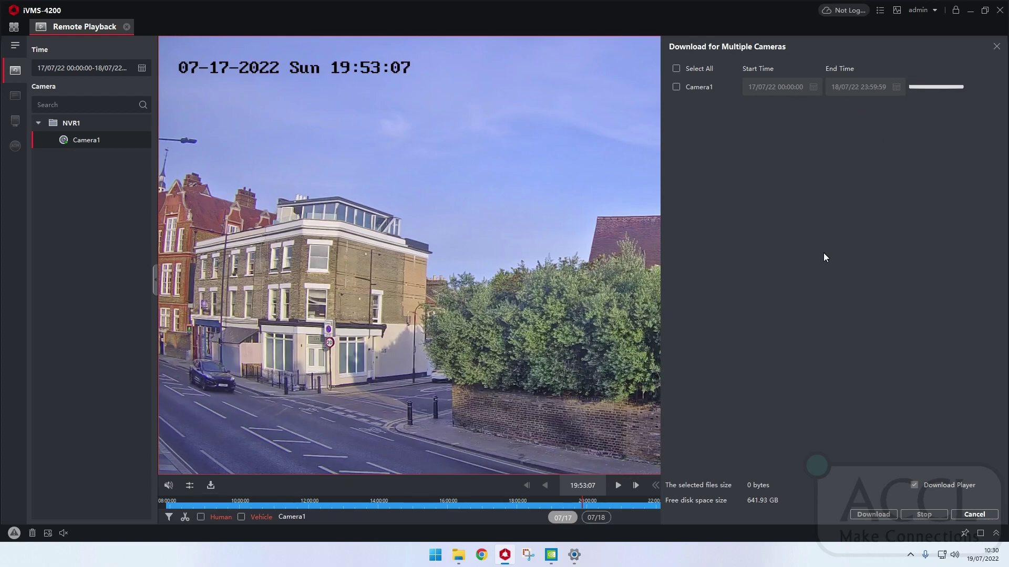
pyautogui.click(974, 515)
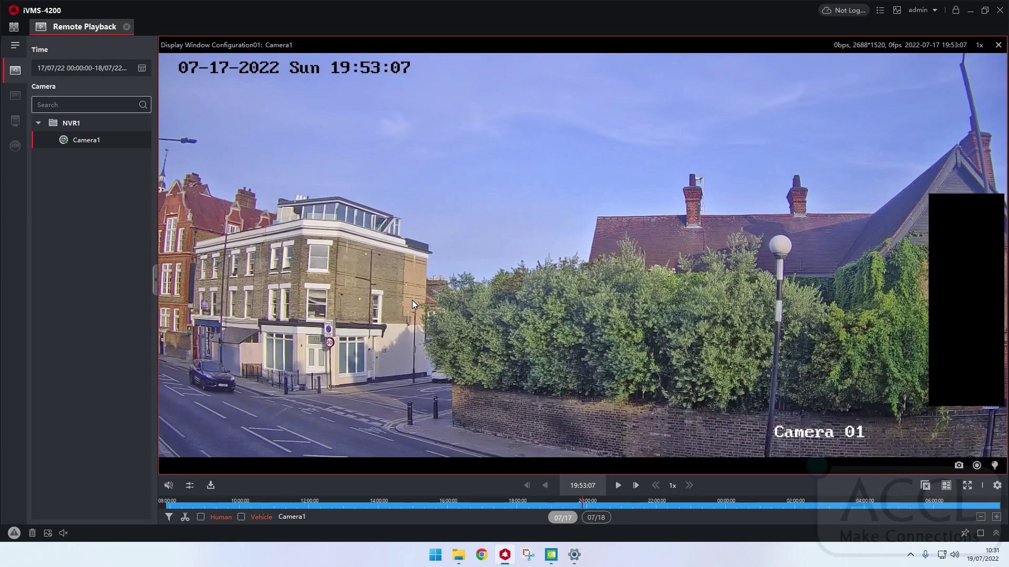
# Step: Enable asynchronous playback so Camera1's 17 July footage resumes at 1x past 19:53
pyautogui.click(190, 487)
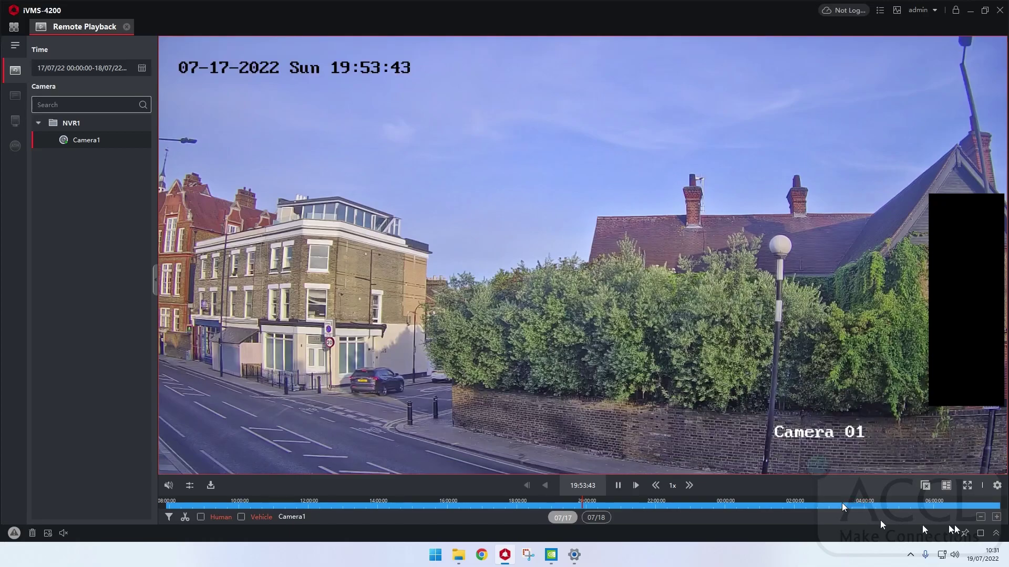
# Step: Switch the playback view to the 4-window layout, then back to a single Camera1 window
pyautogui.click(946, 486)
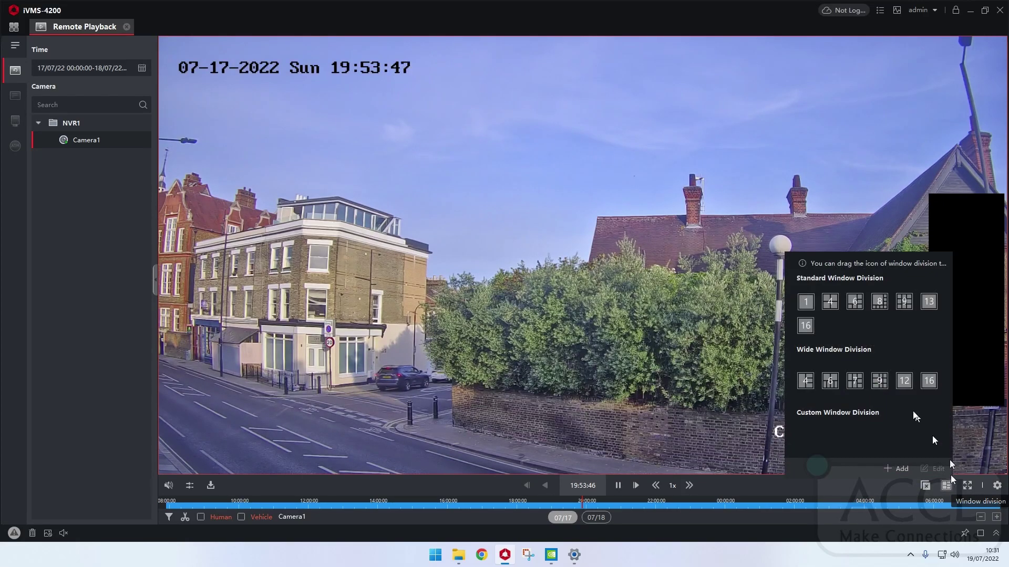
pyautogui.click(833, 303)
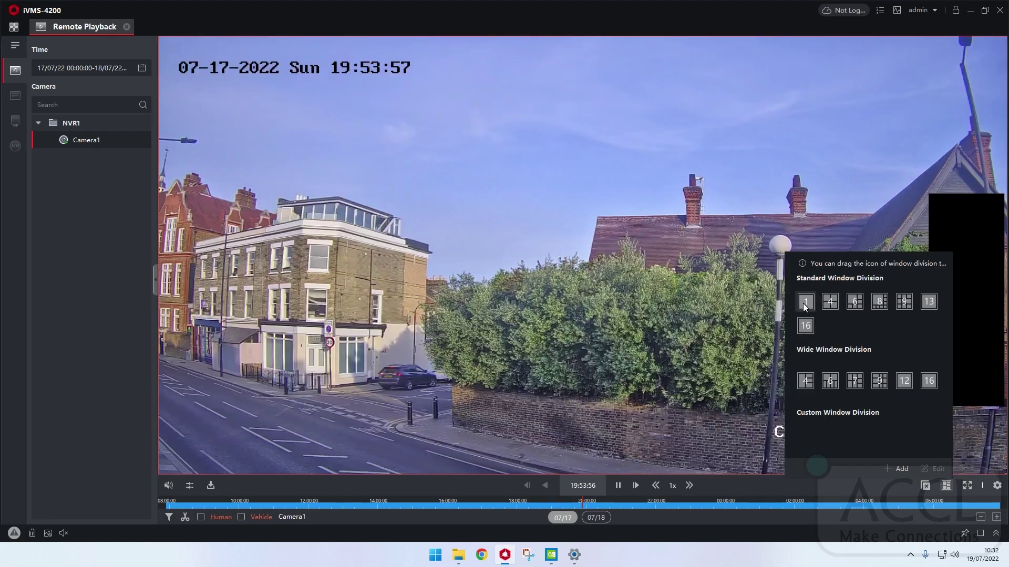
pyautogui.click(810, 304)
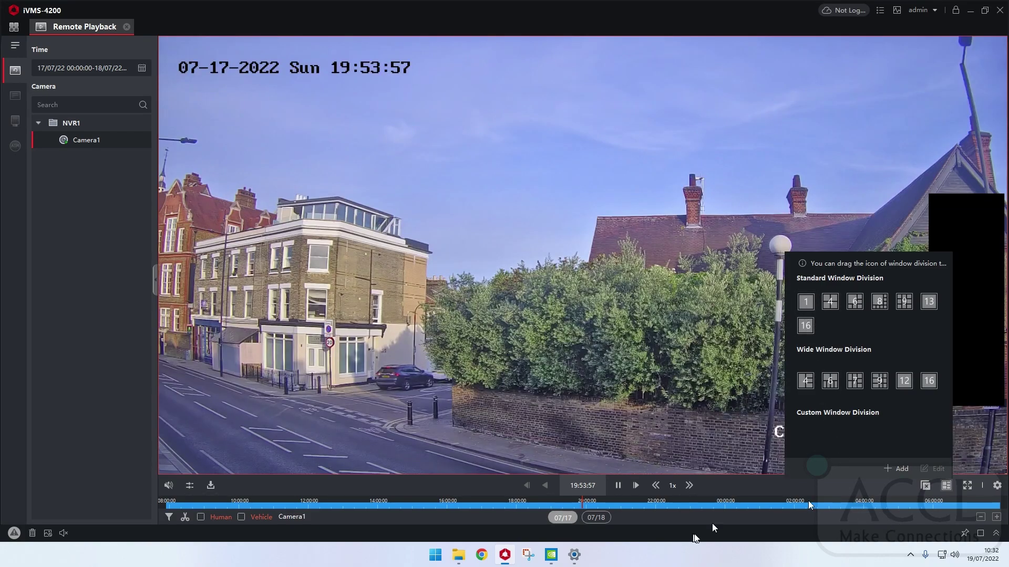